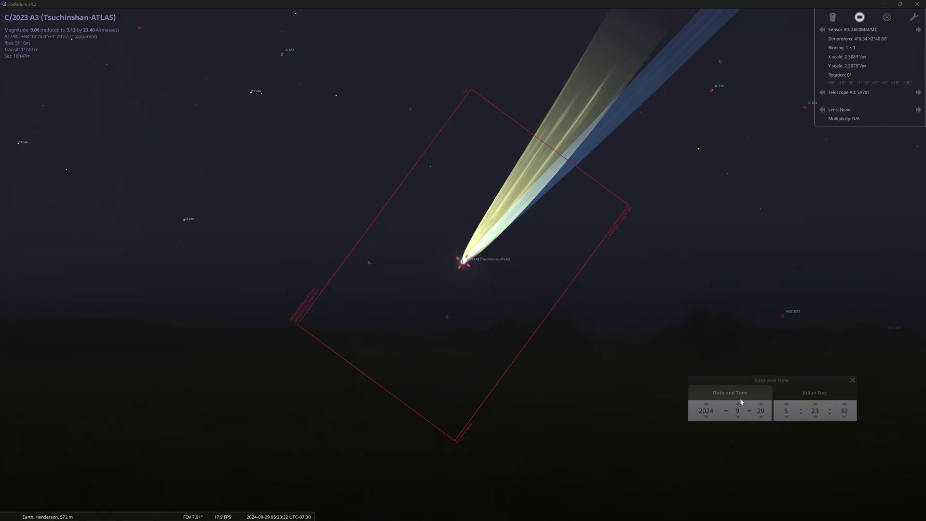
Drag the Date and Time window from the lower right toward the lower centre of the screen.
{"action": "left_click_drag", "start_coordinate": [735, 383], "coordinate": [589, 374]}
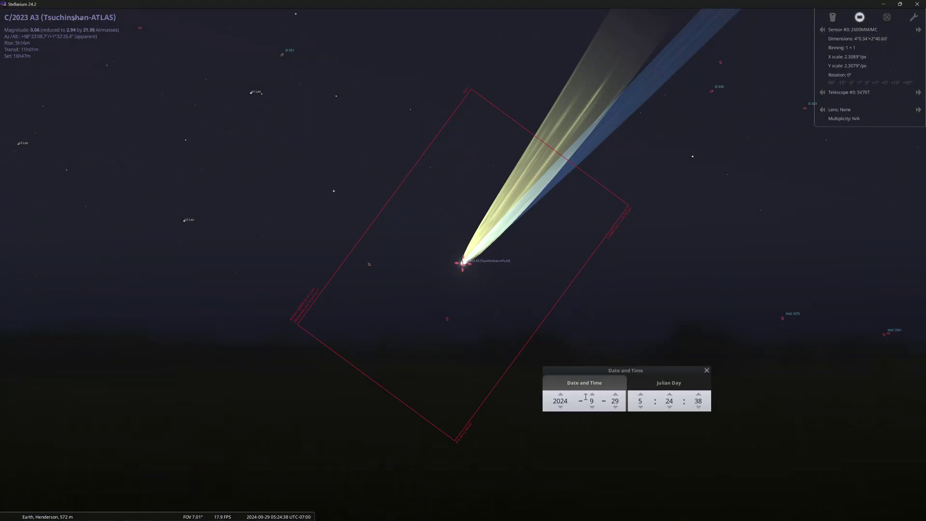
Select the passing satellites PAZ and STARLINK-4595 near the sensor frame.
{"action": "left_click", "coordinate": [354, 190]}
{"action": "left_click", "coordinate": [370, 195]}
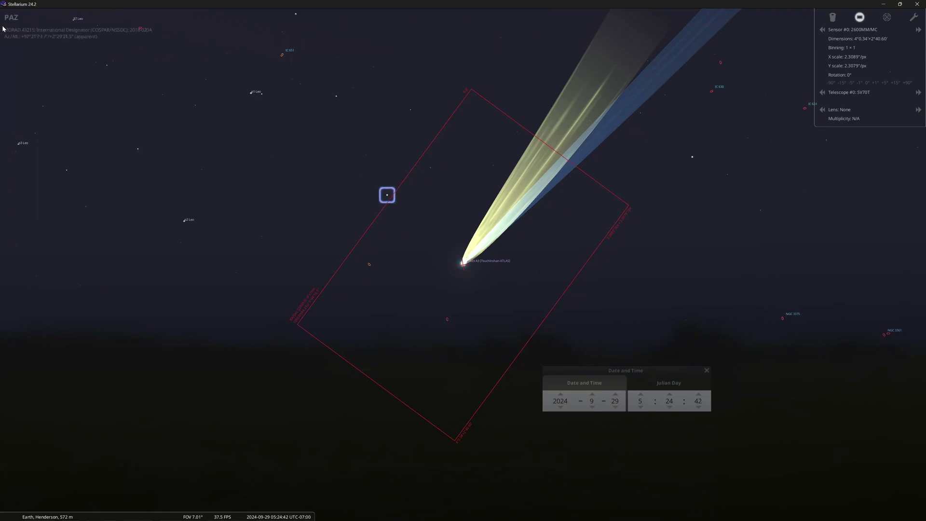
{"action": "left_click", "coordinate": [120, 153]}
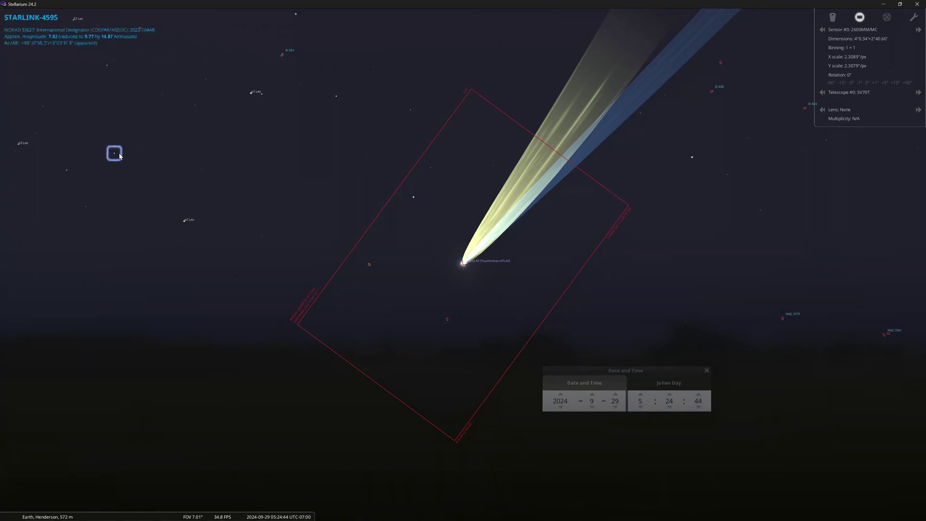
Reselect comet C/2023 A3, zooming out to 26.6° and back in to 5.93° FOV.
{"action": "left_click", "coordinate": [463, 263]}
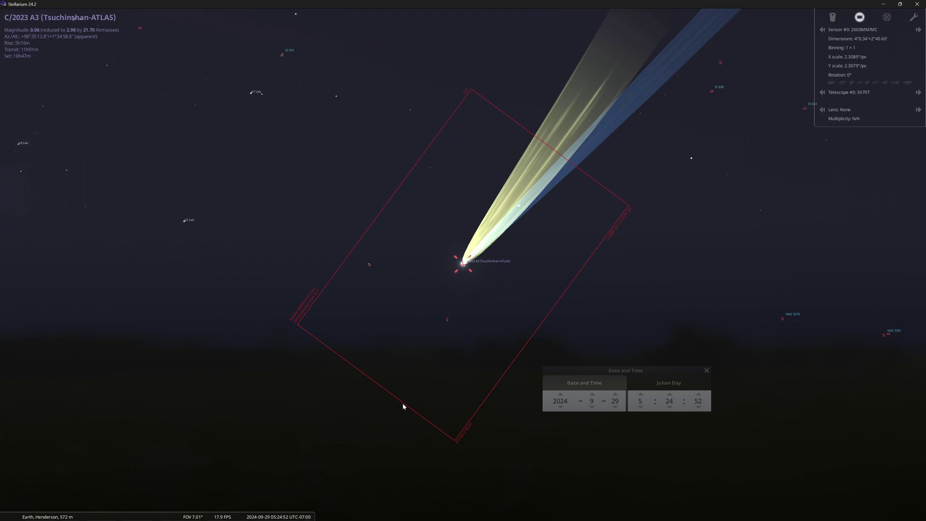
{"action": "scroll", "coordinate": [402, 404], "scroll_direction": "down", "scroll_amount": 5}
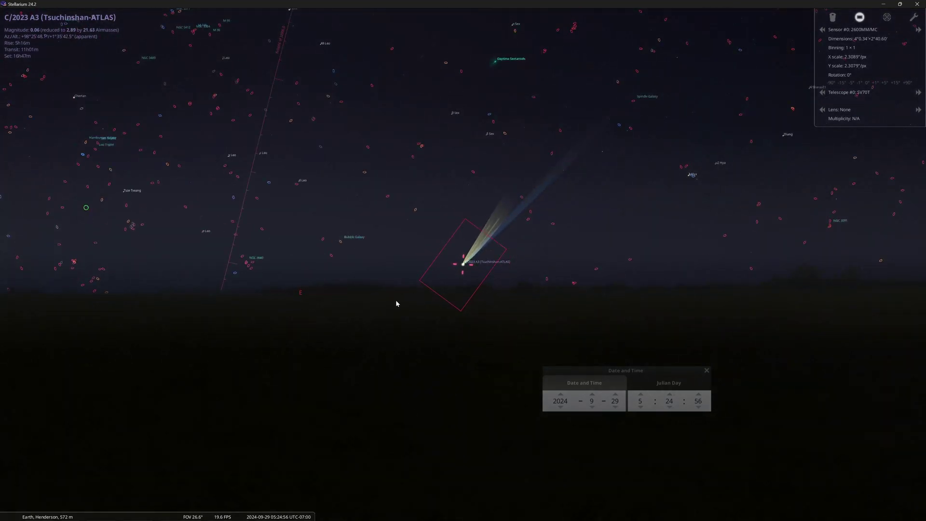
{"action": "scroll", "coordinate": [446, 280], "scroll_direction": "up", "scroll_amount": 5}
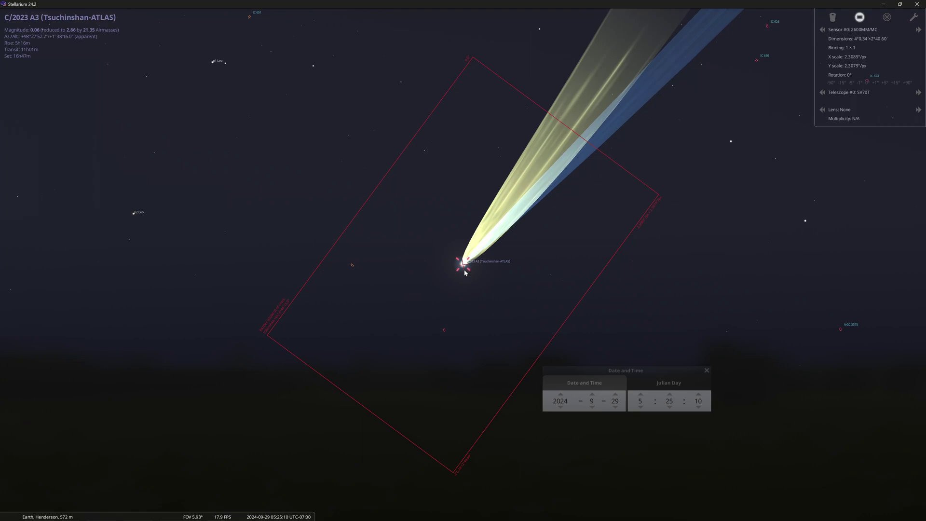
Centre on IC 657, IC 659, then the comet, and shift it to the frame's lower corner.
{"action": "mouse_move", "coordinate": [244, 511]}
{"action": "double_click", "coordinate": [352, 266]}
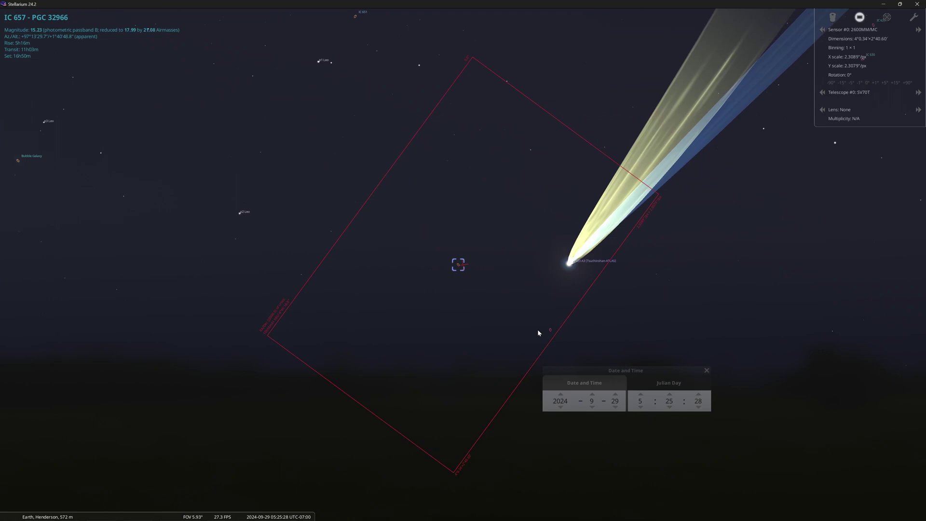
{"action": "double_click", "coordinate": [556, 332]}
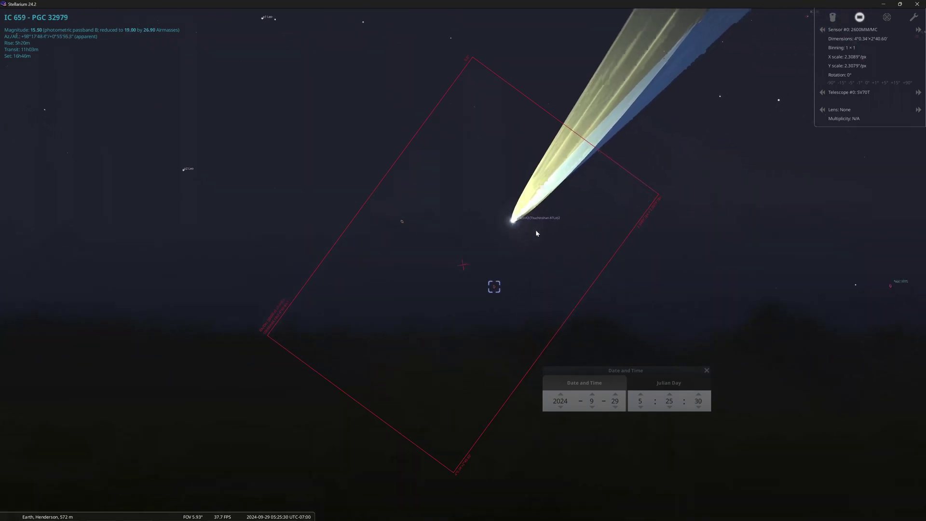
{"action": "double_click", "coordinate": [483, 203]}
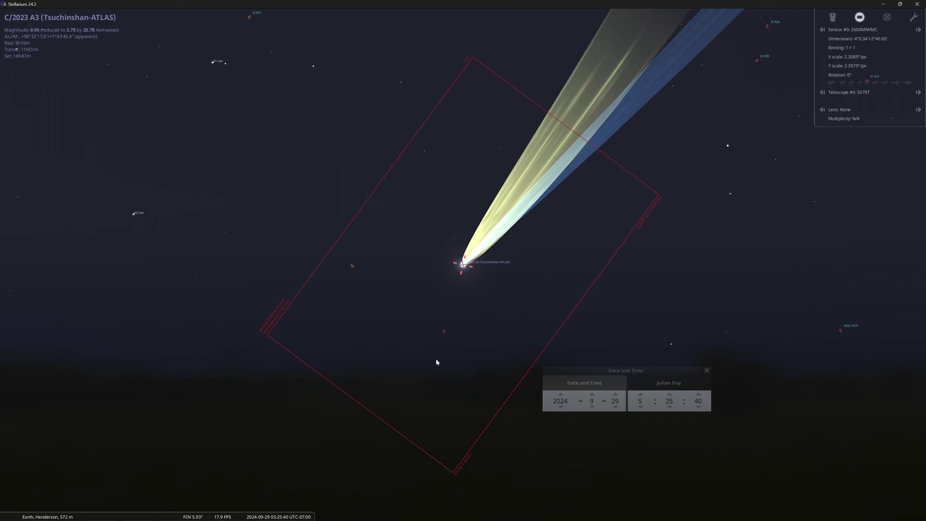
{"action": "left_click_drag", "start_coordinate": [437, 362], "coordinate": [347, 472]}
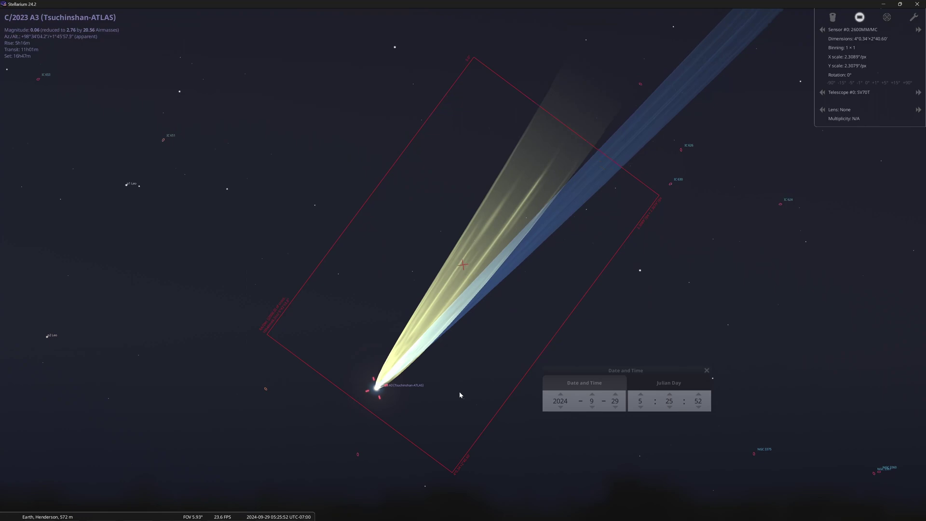
{"action": "left_click", "coordinate": [356, 448]}
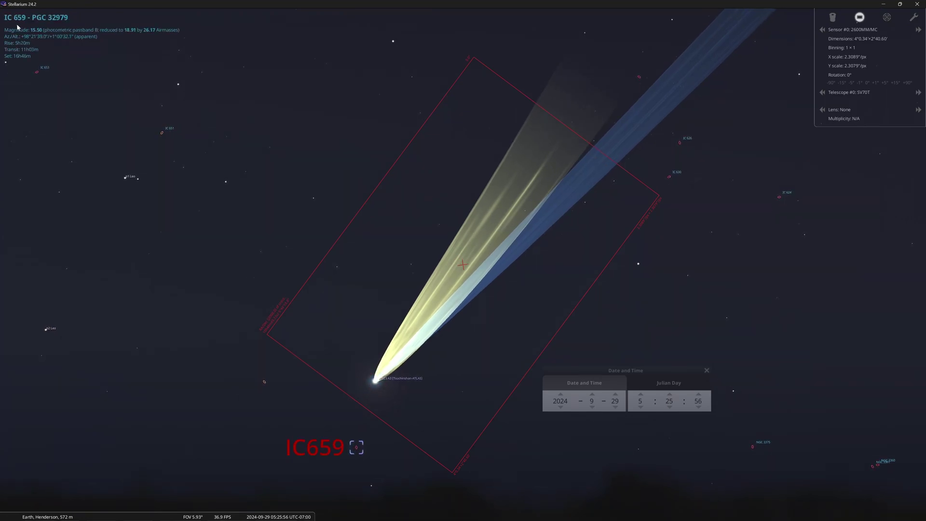
{"action": "left_click", "coordinate": [265, 383]}
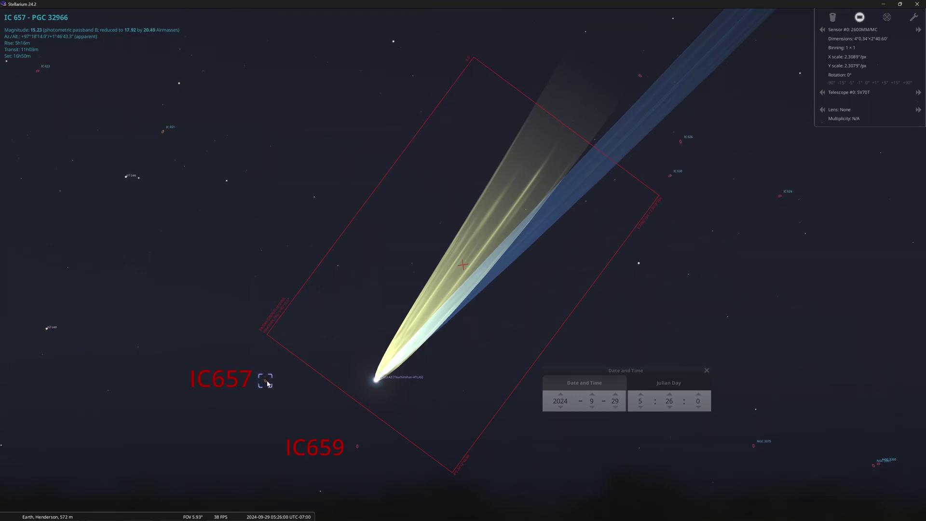
{"action": "left_click", "coordinate": [670, 177]}
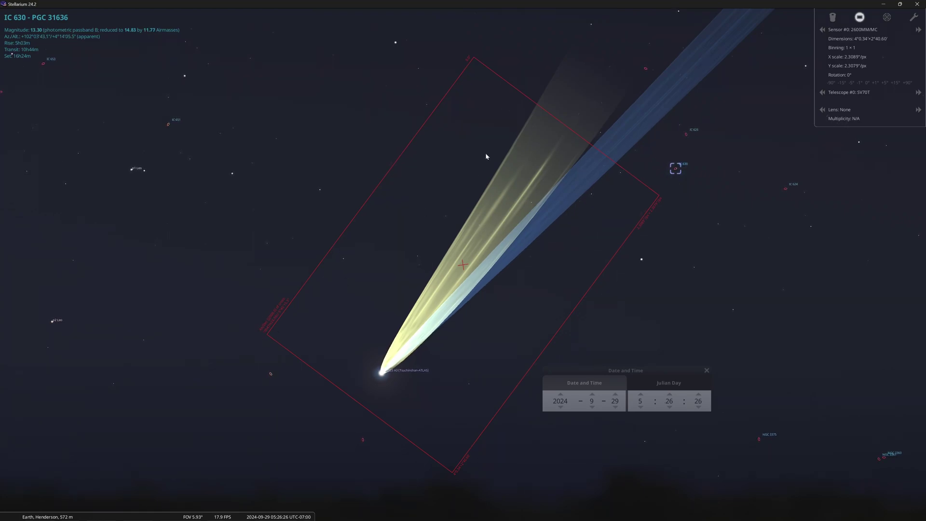
Scroll through comet C/2023 A3's altitude chart and orbital elements in N.I.N.A.
{"action": "scroll", "coordinate": [549, 183], "scroll_direction": "down", "scroll_amount": 4}
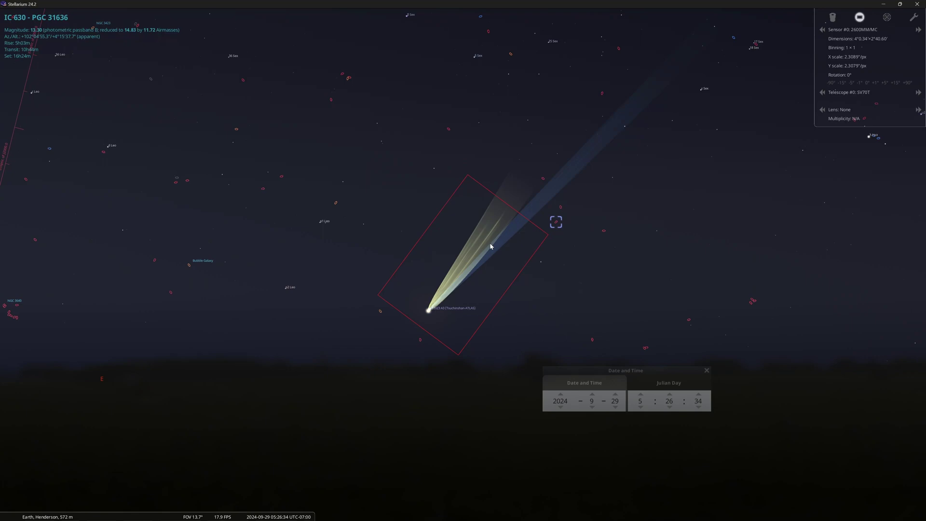
{"action": "scroll", "coordinate": [490, 246], "scroll_direction": "up", "scroll_amount": 2}
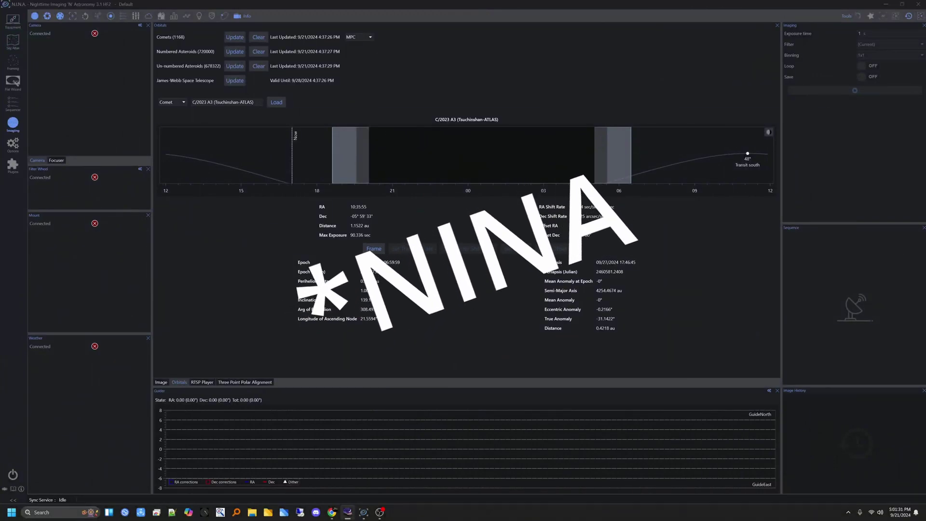
Open the IC659 Sky Atlas result in the Framing assistant.
{"action": "left_click", "coordinate": [12, 42]}
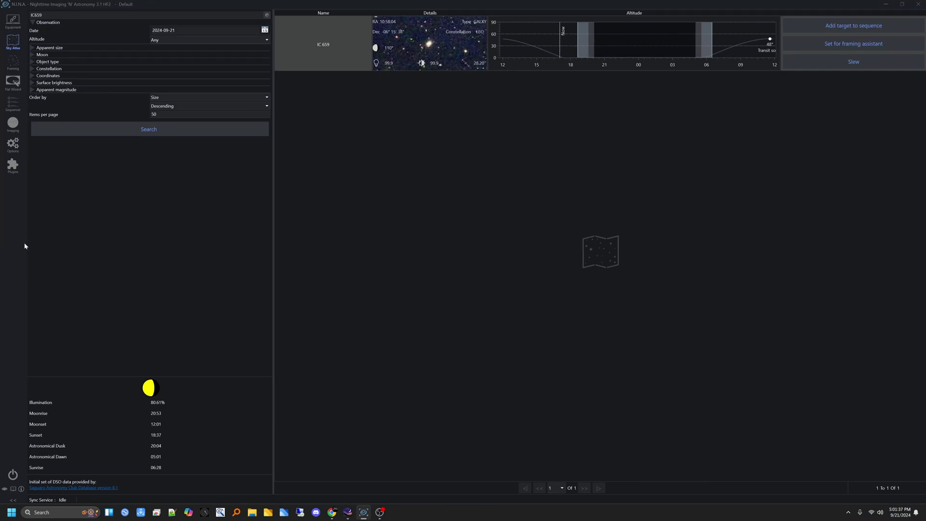
{"action": "left_click", "coordinate": [13, 64]}
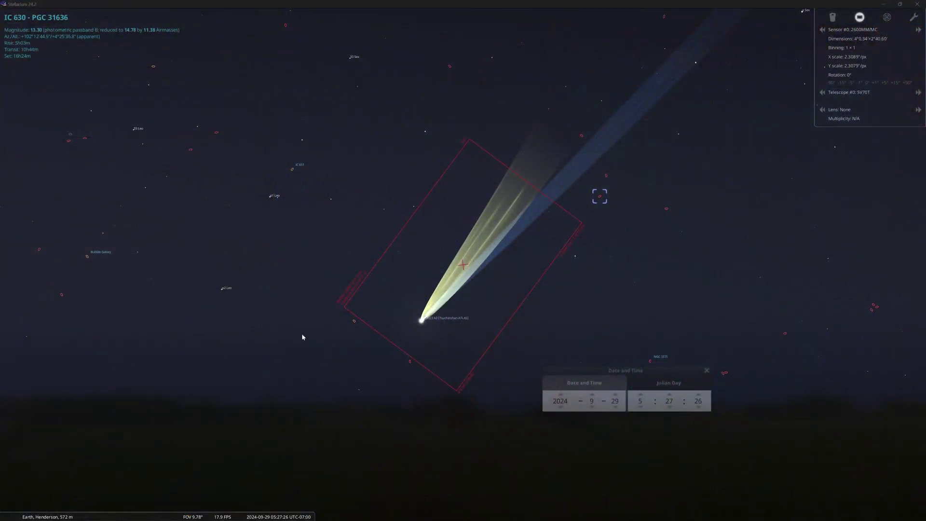
Deselect IC 630 and pan the sky slightly downward.
{"action": "right_click", "coordinate": [421, 322]}
{"action": "left_click_drag", "start_coordinate": [424, 323], "coordinate": [423, 342]}
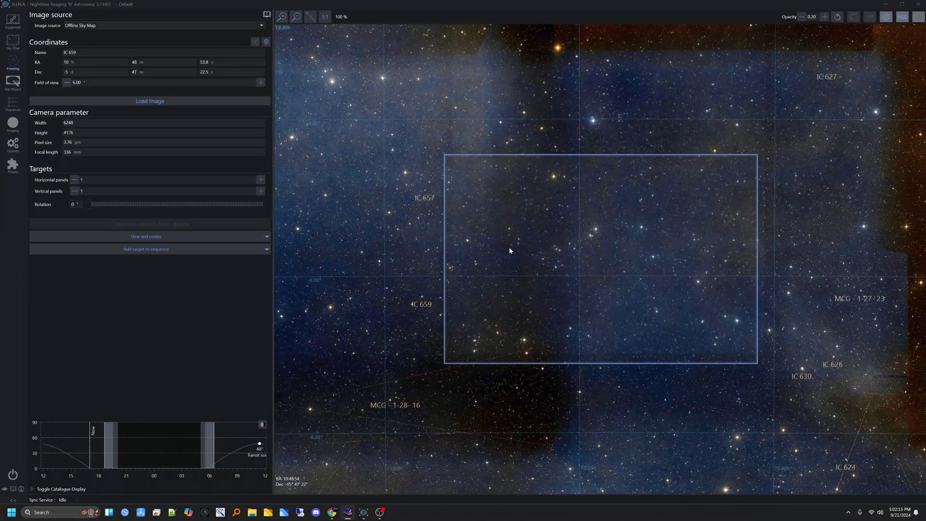
Rotate the N.I.N.A. framing rectangle to 25° with the Rotation slider.
{"action": "mouse_move", "coordinate": [88, 207]}
{"action": "left_mouse_down"}
{"action": "mouse_move", "coordinate": [120, 205]}
{"action": "mouse_move", "coordinate": [82, 198]}
{"action": "left_mouse_up"}
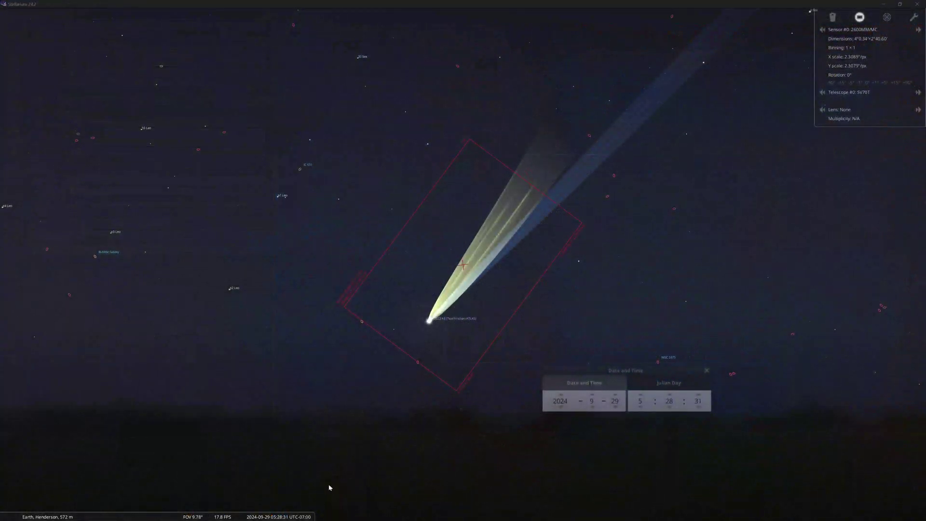
Rewind, then fast-forward the clock to 05:44:49 and restore normal time rate.
{"action": "mouse_move", "coordinate": [250, 516]}
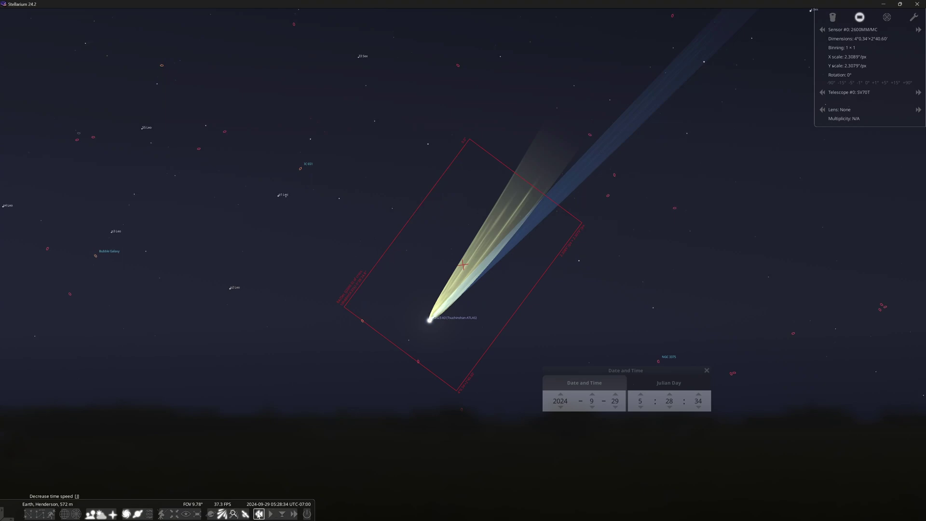
{"action": "left_click", "coordinate": [259, 514]}
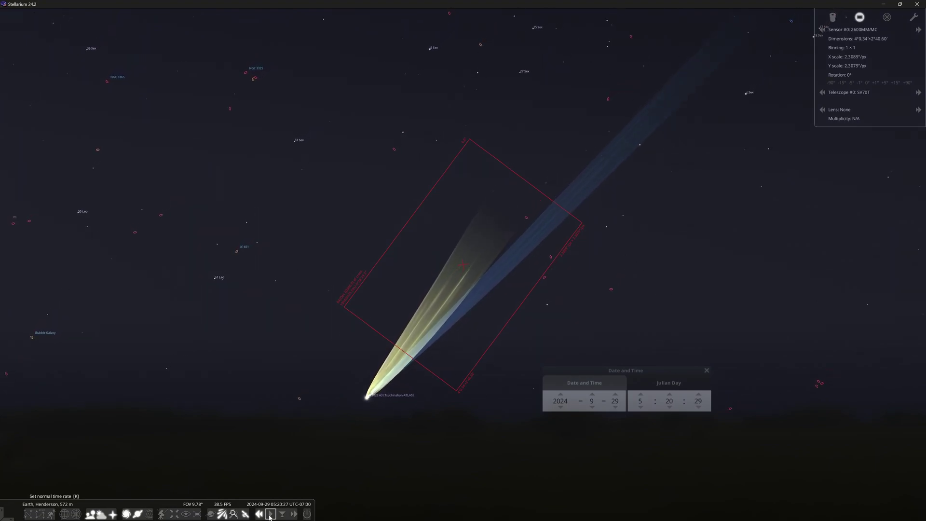
{"action": "left_click", "coordinate": [269, 514]}
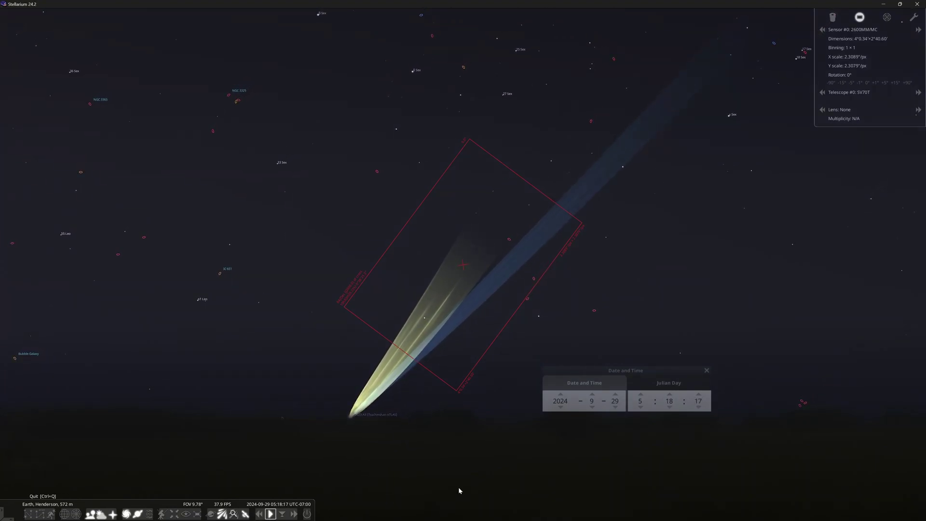
{"action": "left_click", "coordinate": [294, 515]}
{"action": "left_click", "coordinate": [295, 515]}
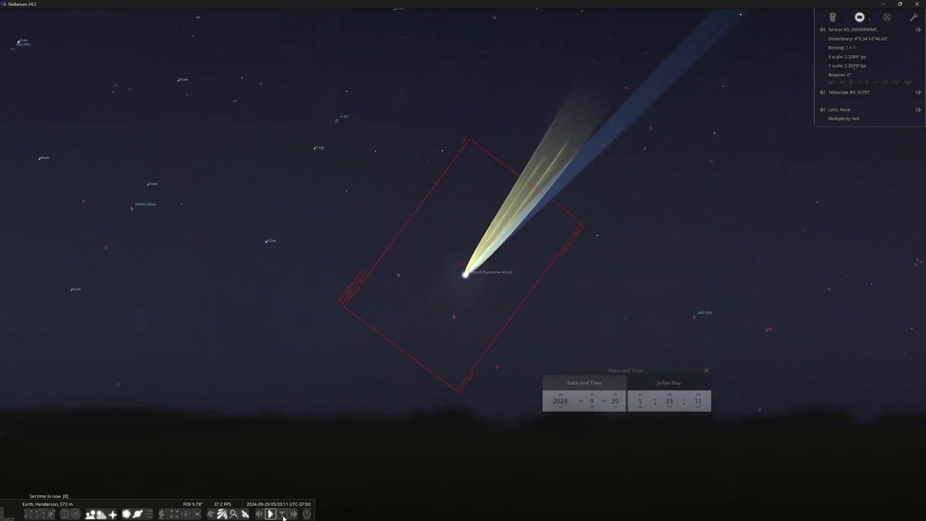
{"action": "left_click", "coordinate": [294, 514]}
{"action": "left_click", "coordinate": [271, 515]}
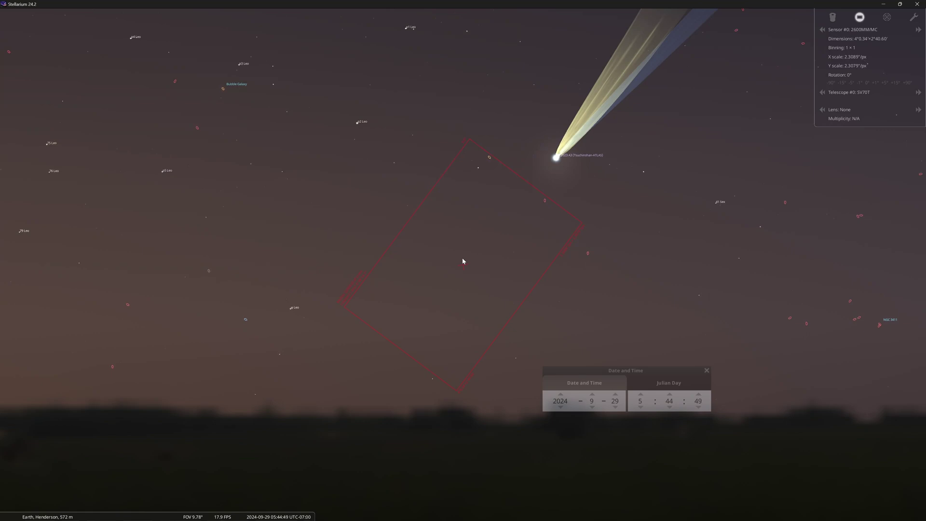
Recentre the comet in the sensor frame and advance the clock to about 05:50.
{"action": "left_click_drag", "start_coordinate": [483, 253], "coordinate": [333, 429]}
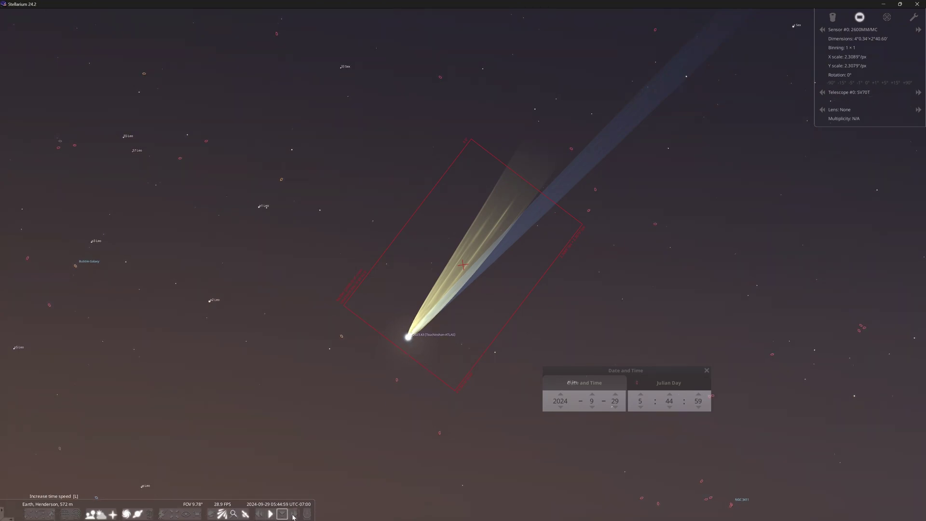
{"action": "left_click", "coordinate": [294, 514]}
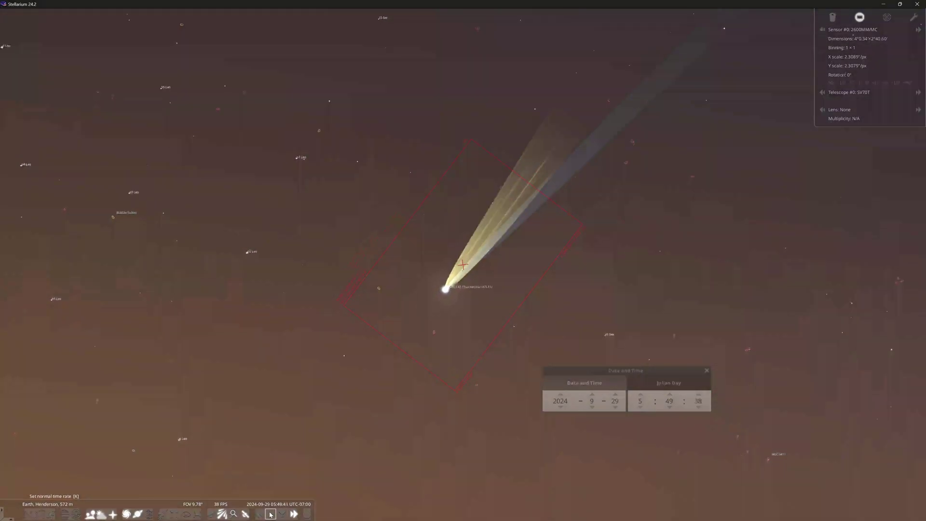
{"action": "left_click", "coordinate": [271, 514]}
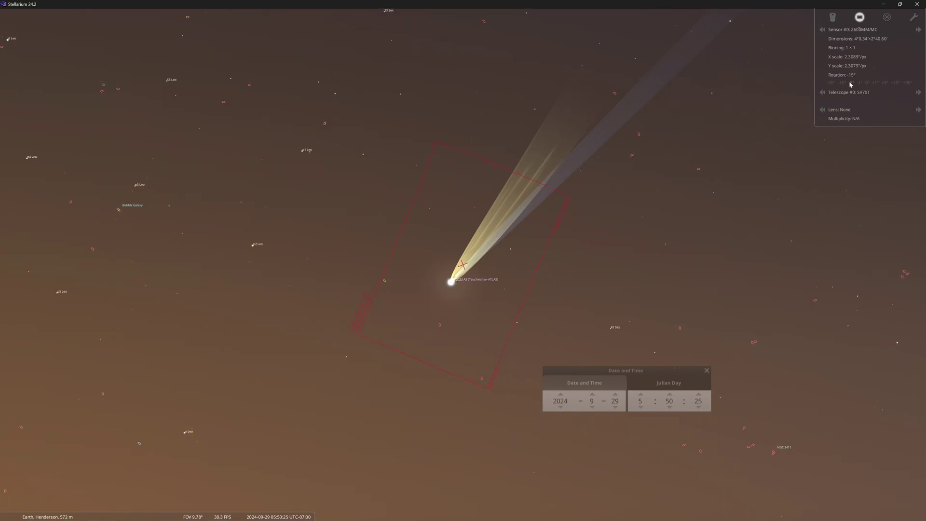
Apply the 0° rotation preset for the sensor in the Oculars panel.
{"action": "left_click", "coordinate": [867, 83]}
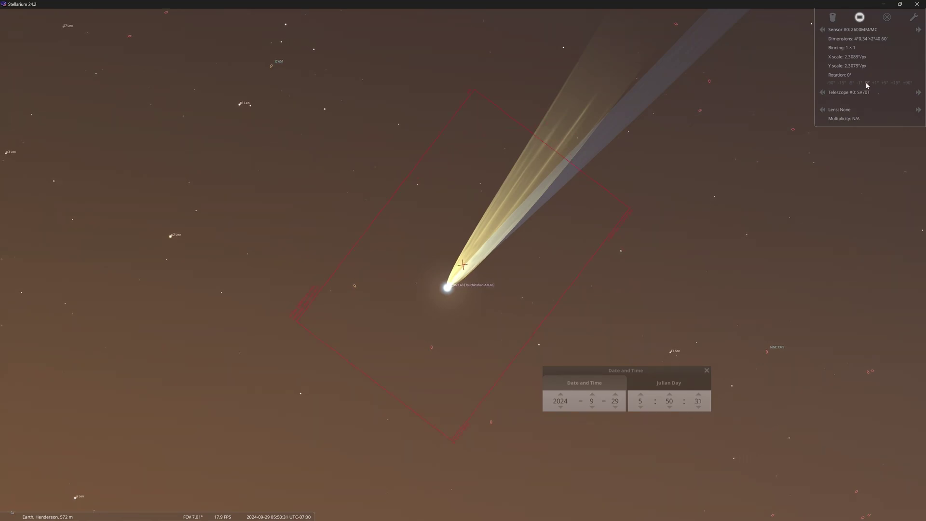
{"action": "mouse_move", "coordinate": [12, 369]}
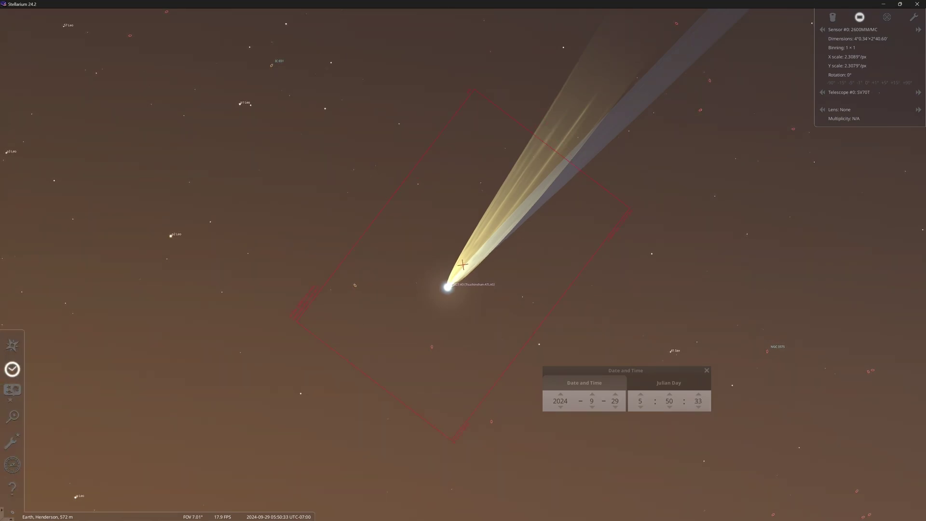